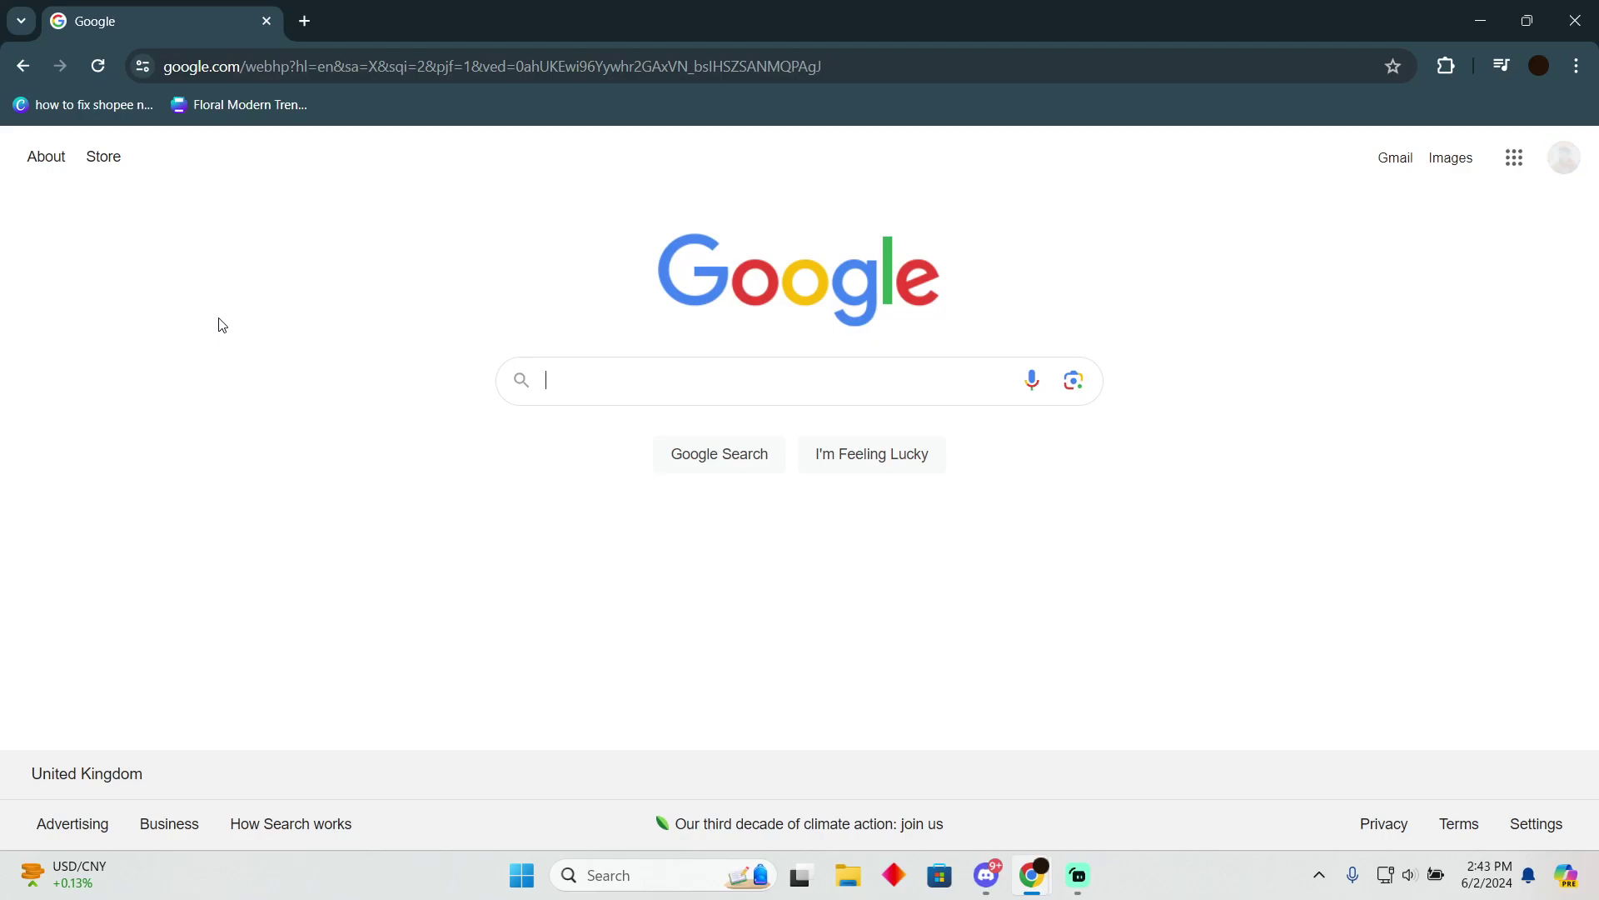
type("after")
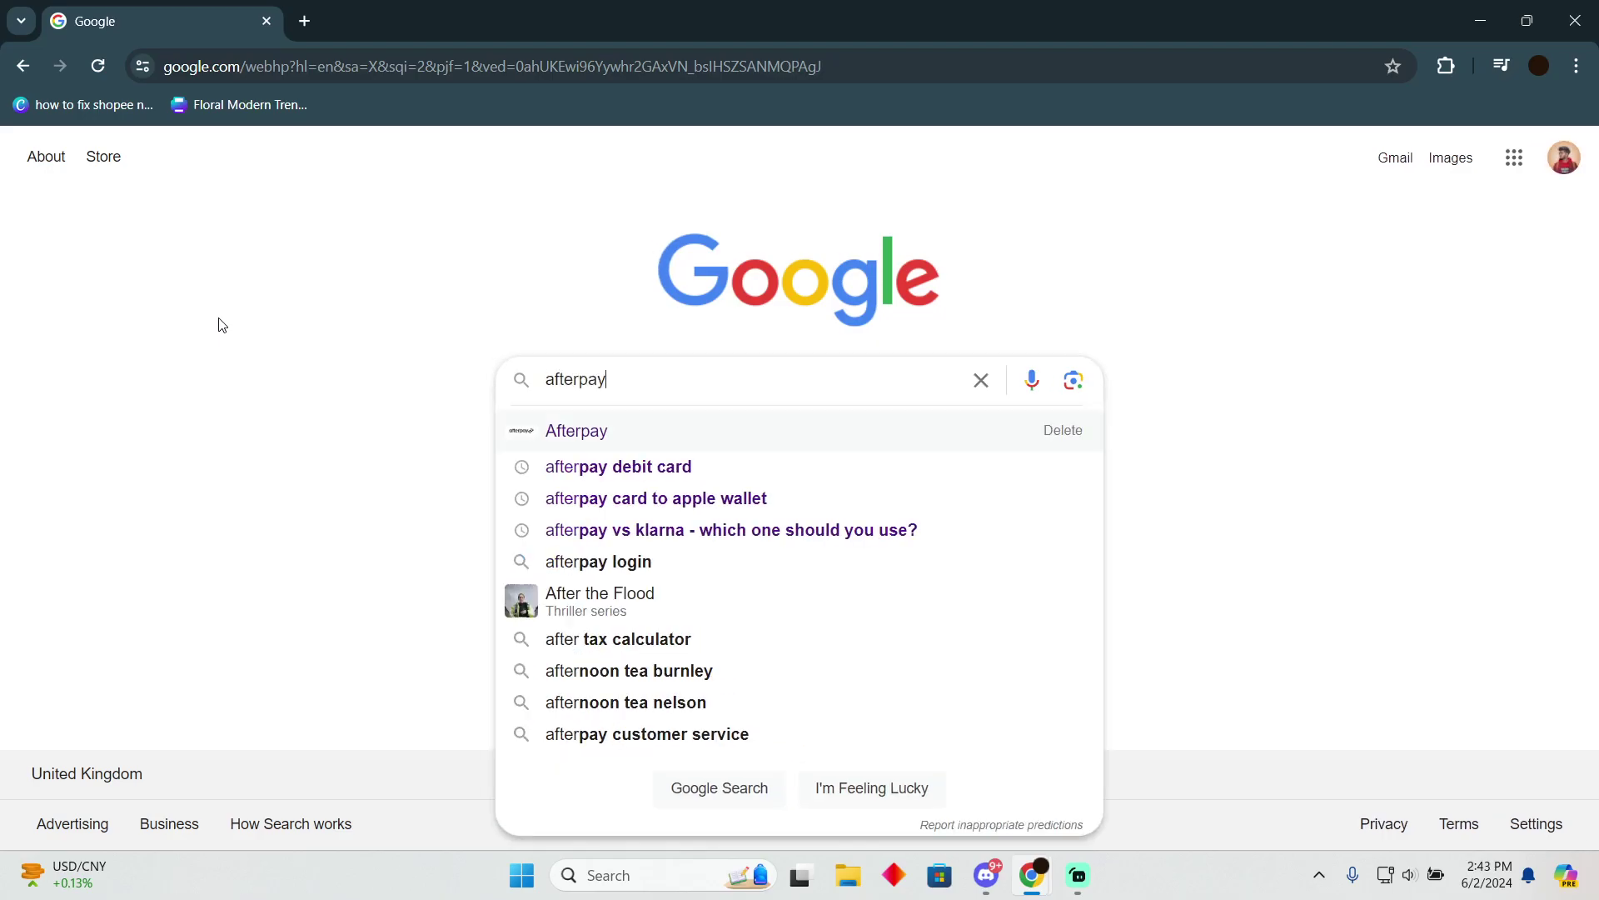
type("pay")
Step: Search Google for 'afterpay' and open the official Afterpay site from the first result
key("Return")
left_click(250, 358)
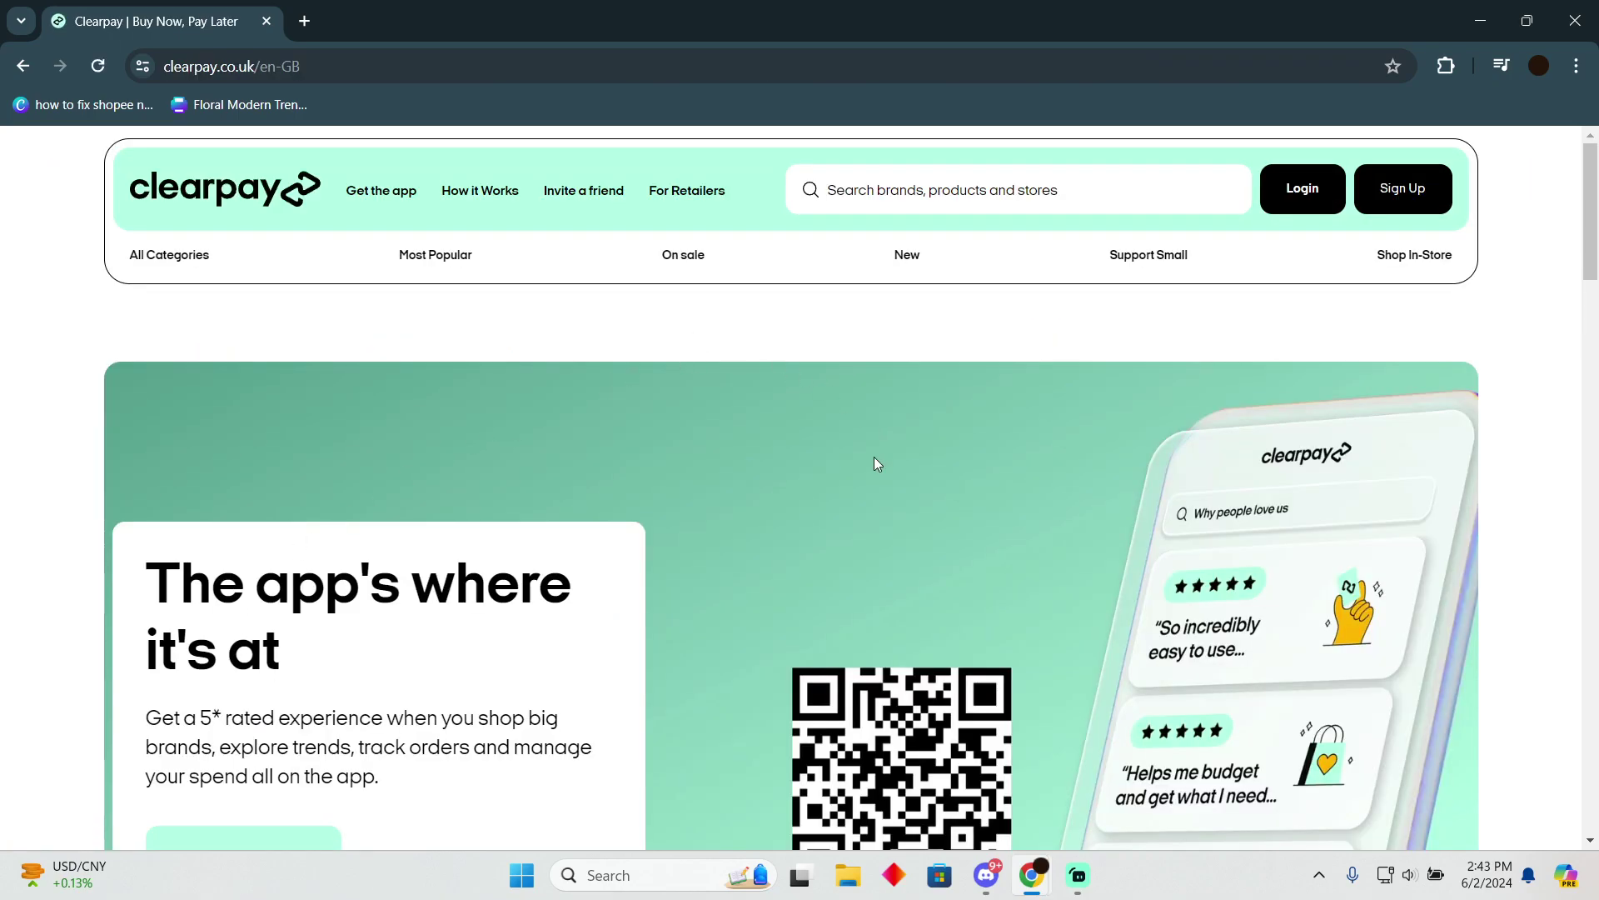
scroll(1050, 447, "down", 3)
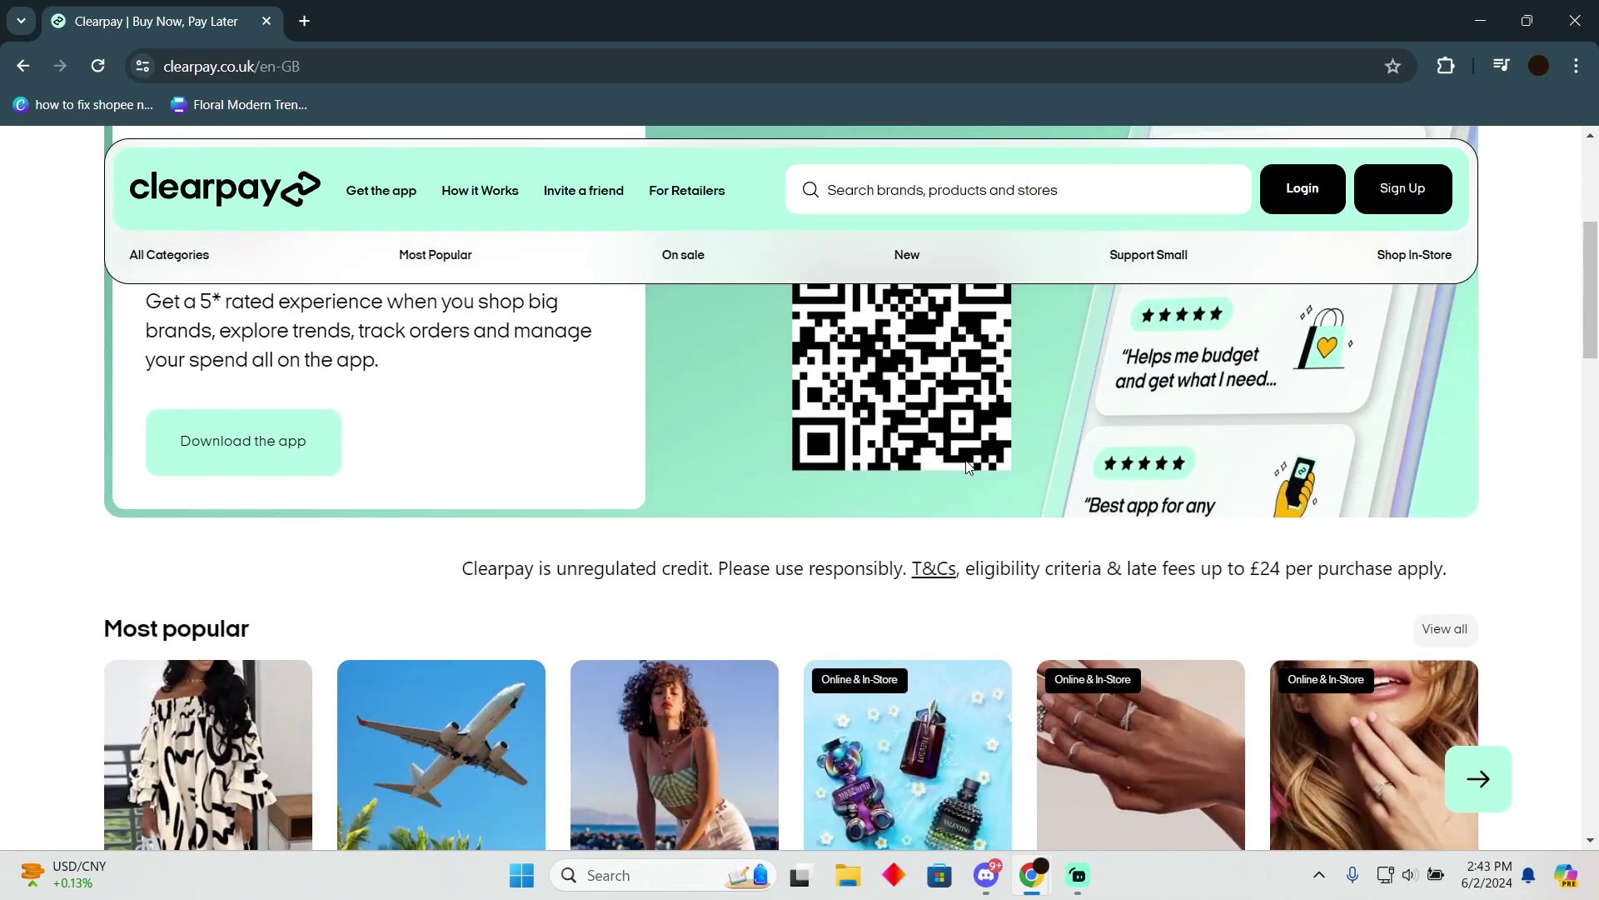
scroll(969, 460, "down", 2)
scroll(952, 507, "down", 2)
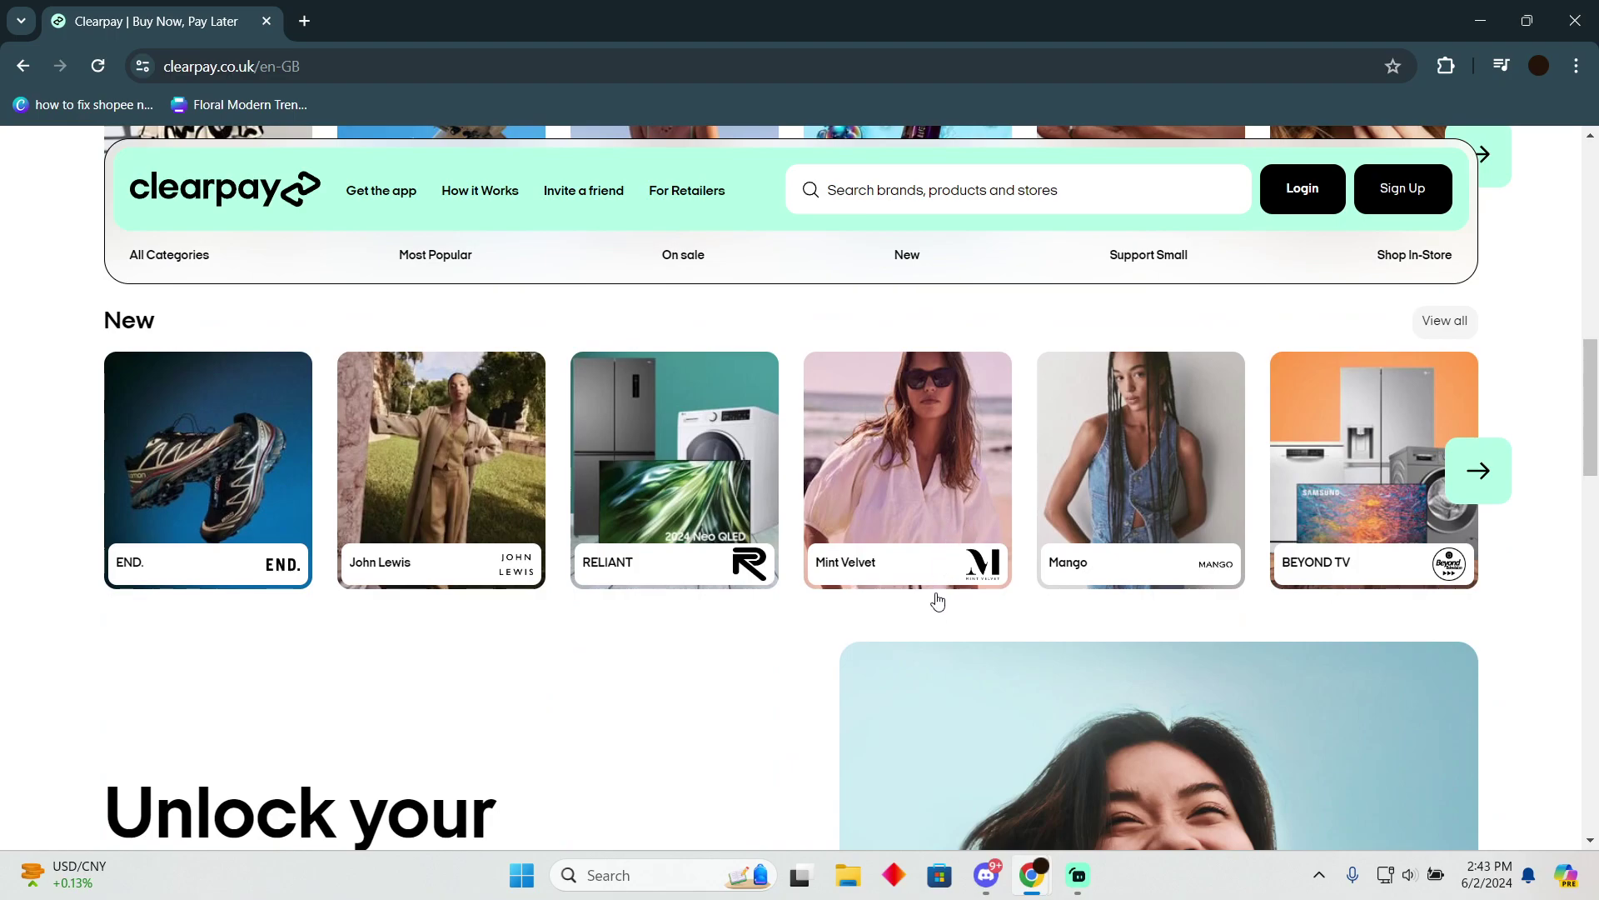
scroll(912, 563, "down", 2)
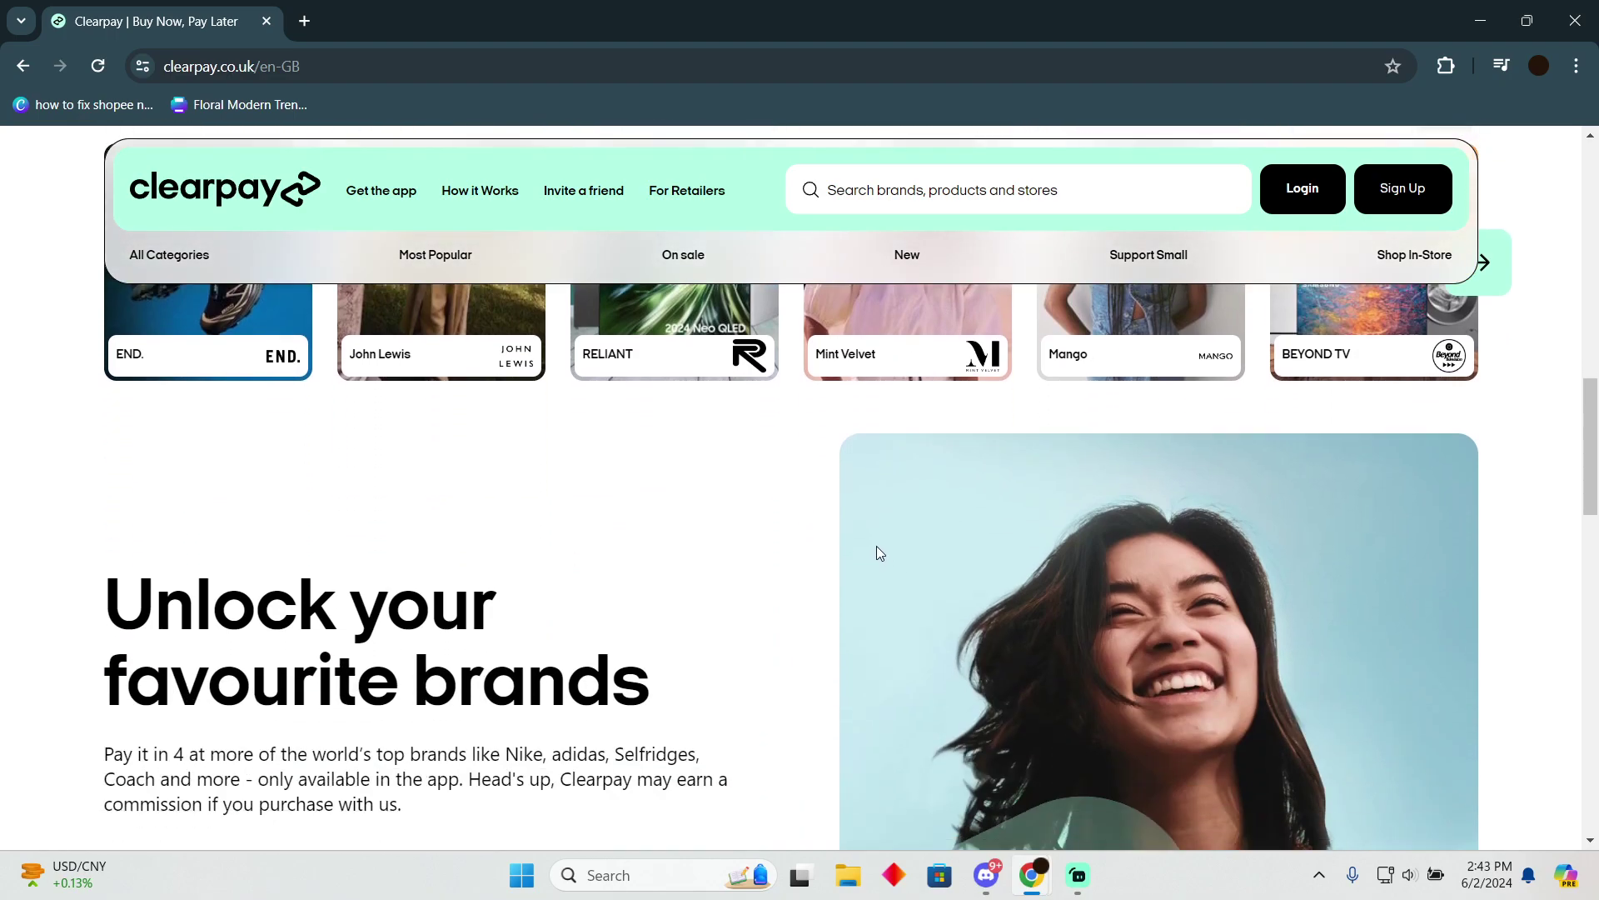
scroll(768, 543, "down", 1)
scroll(696, 553, "down", 2)
scroll(721, 547, "down", 4)
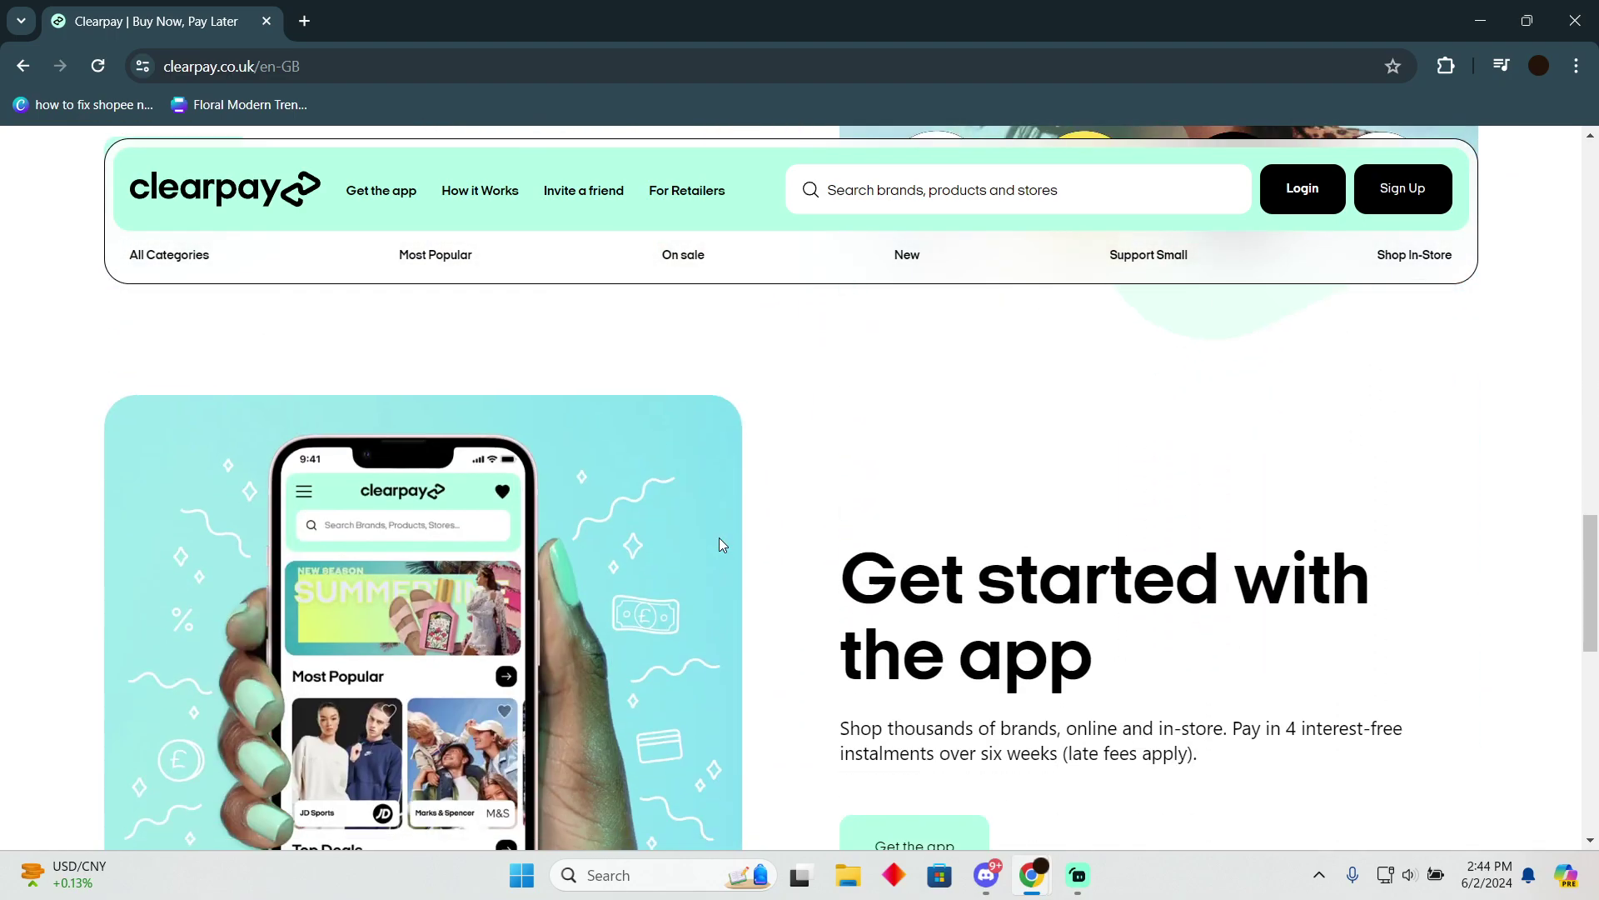
scroll(707, 526, "down", 1)
scroll(697, 527, "down", 2)
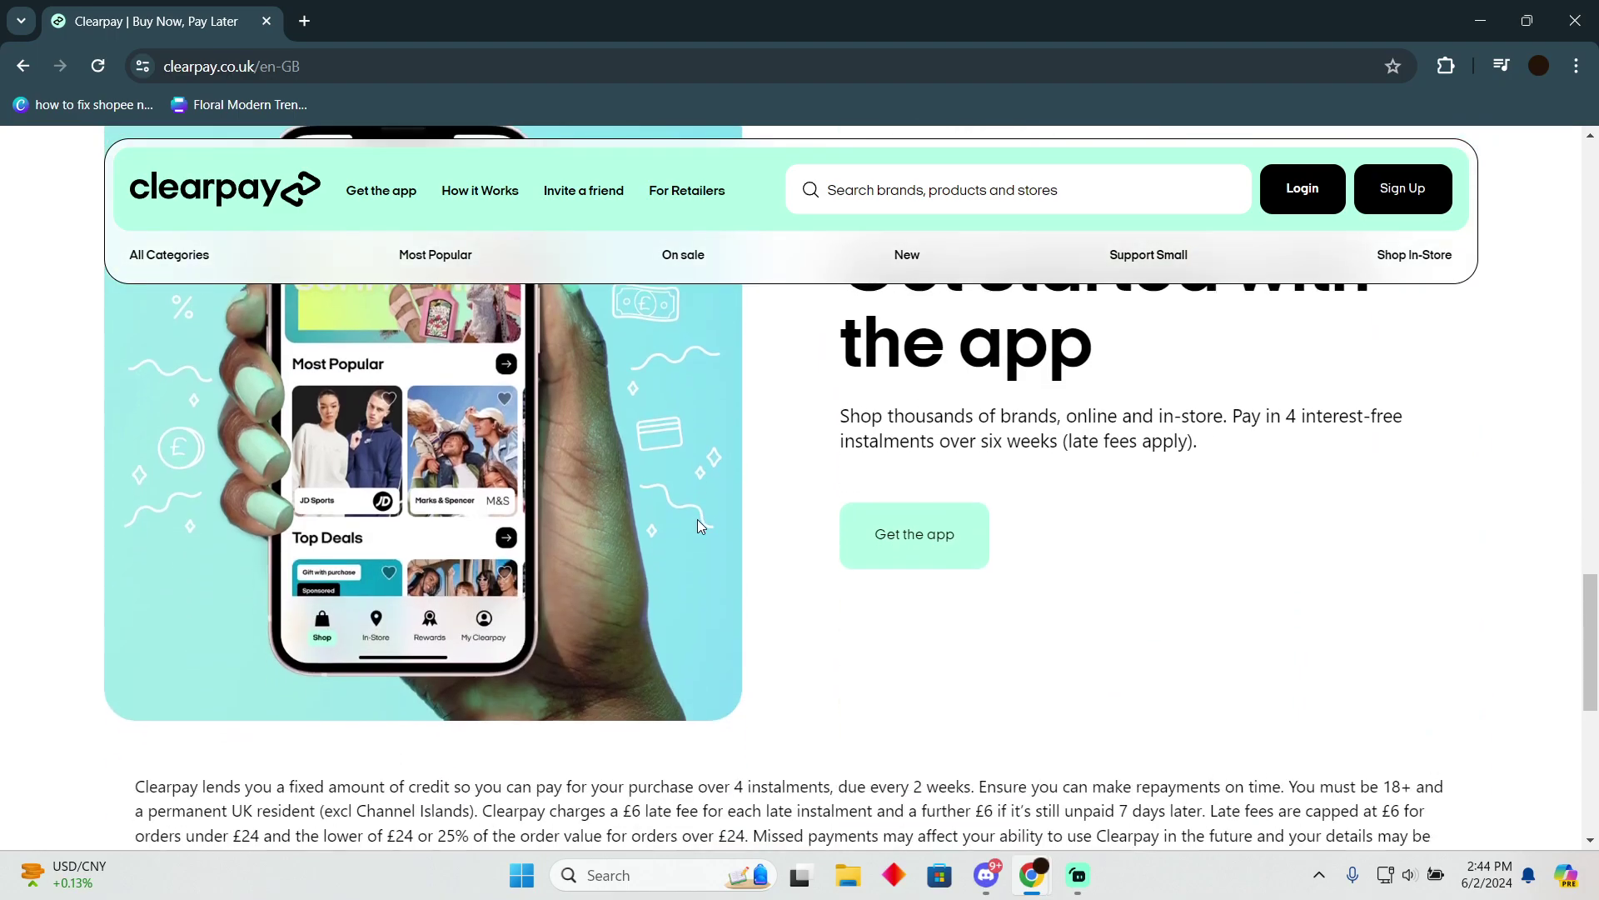
scroll(701, 500, "down", 3)
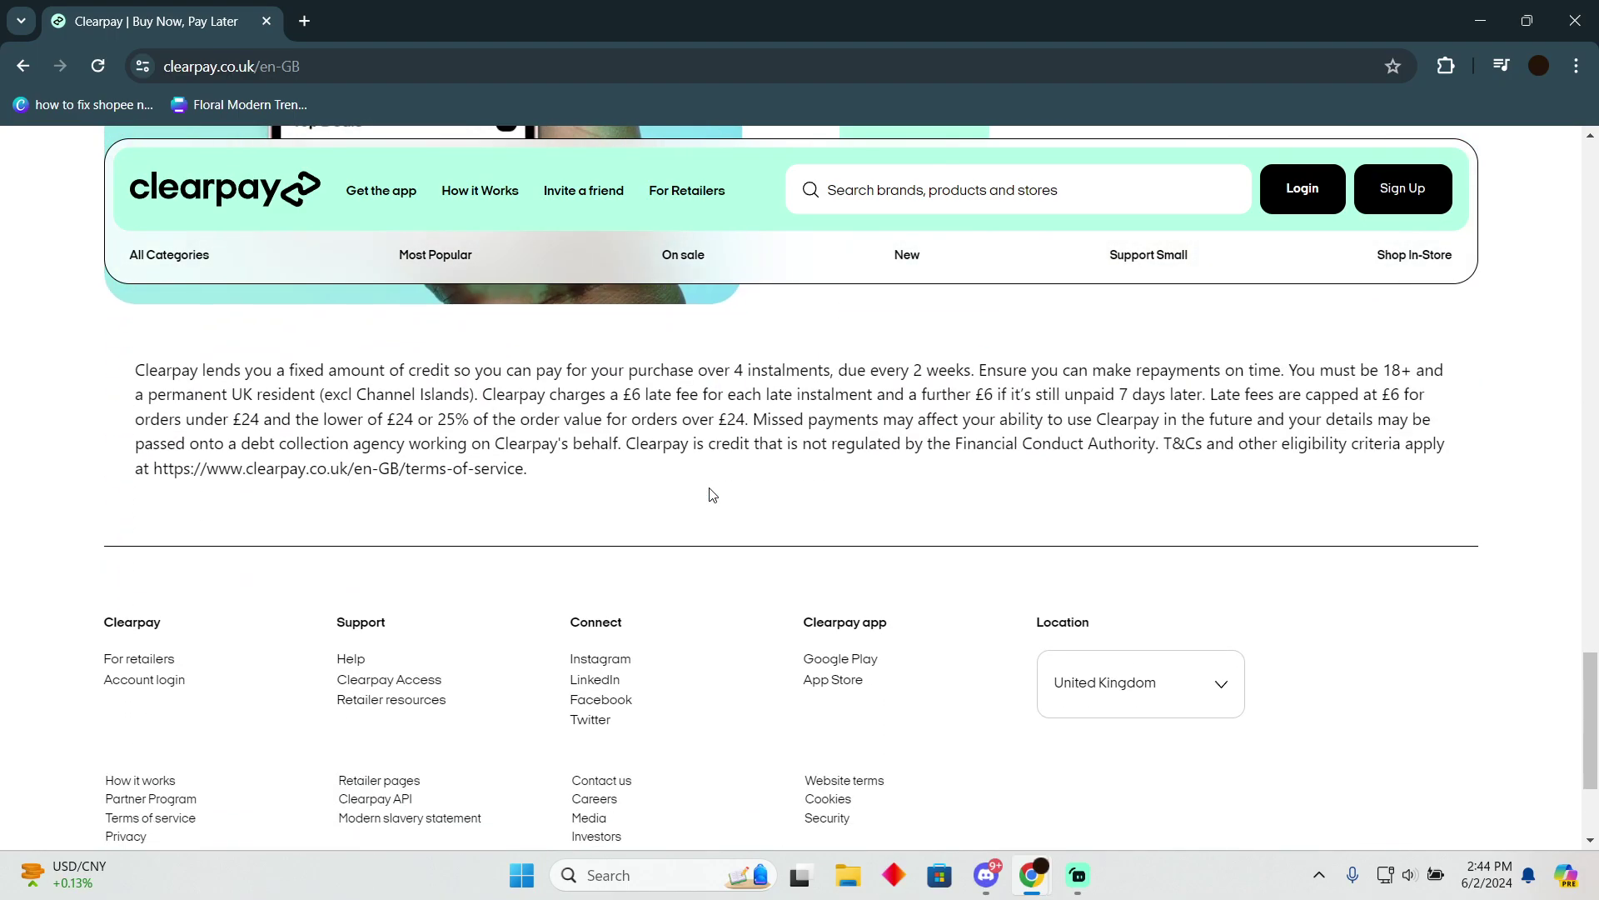
scroll(707, 497, "down", 1)
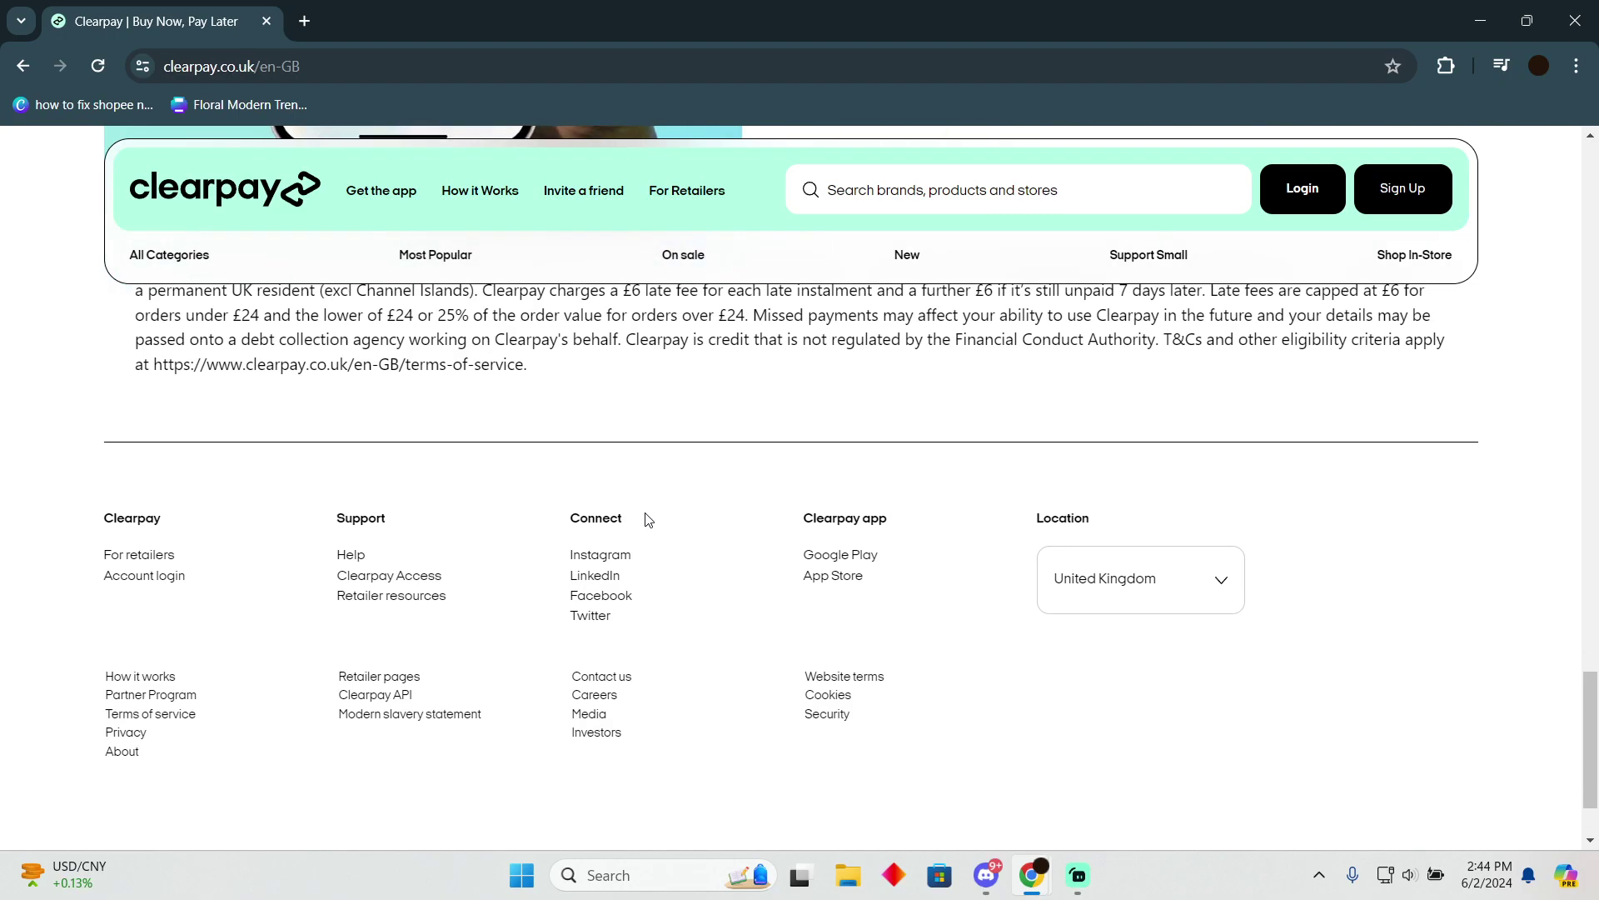
scroll(581, 536, "down", 1)
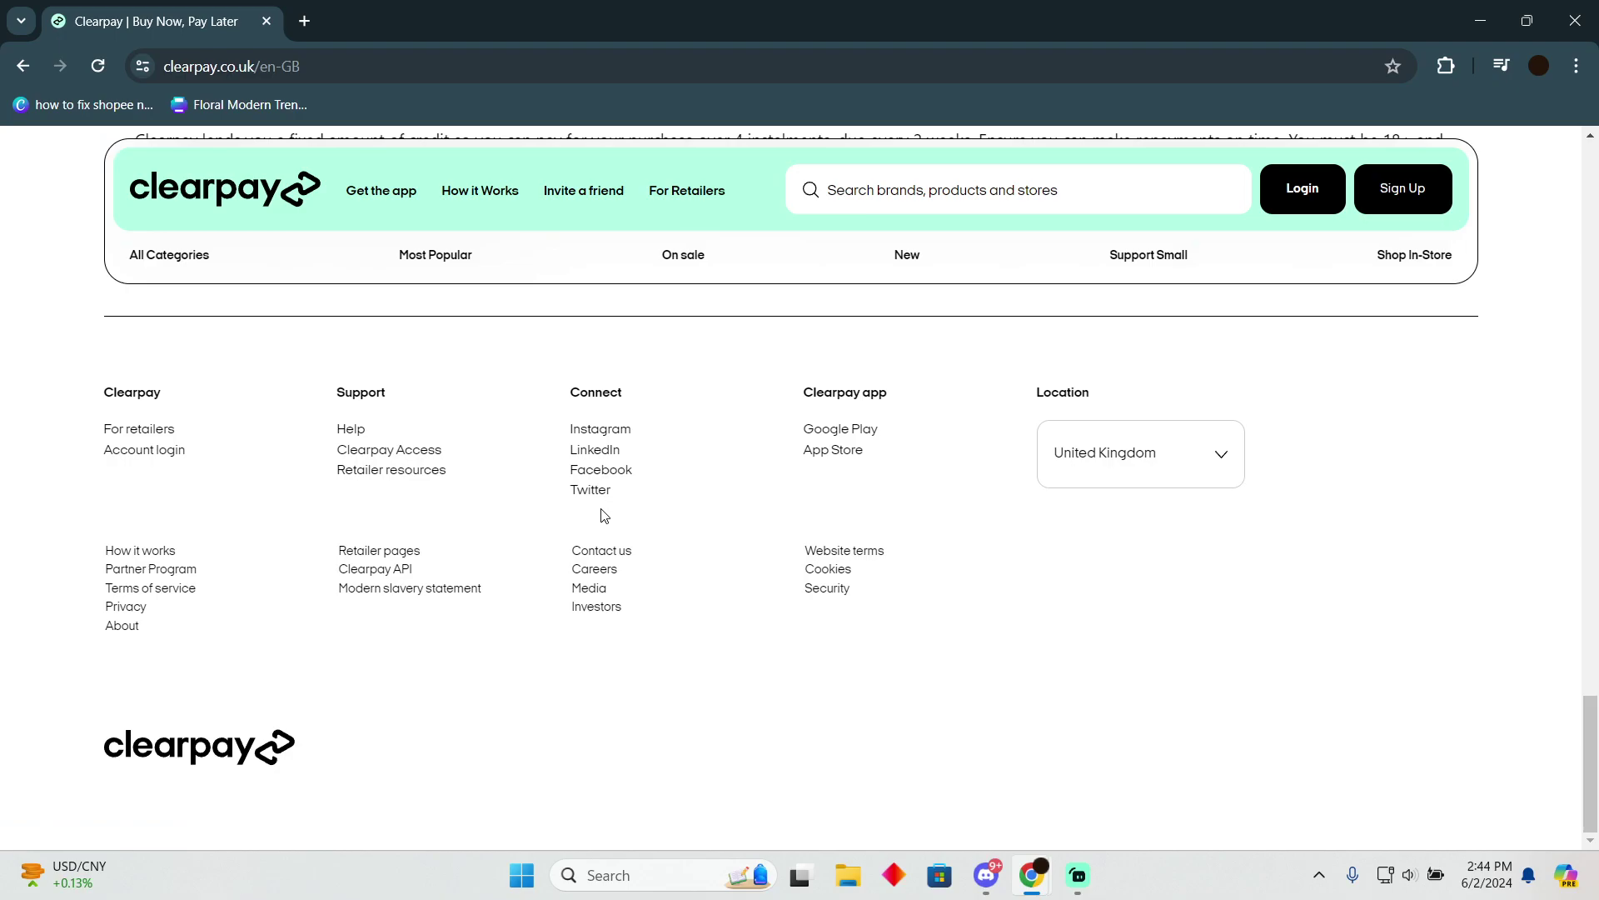
scroll(601, 514, "up", 5)
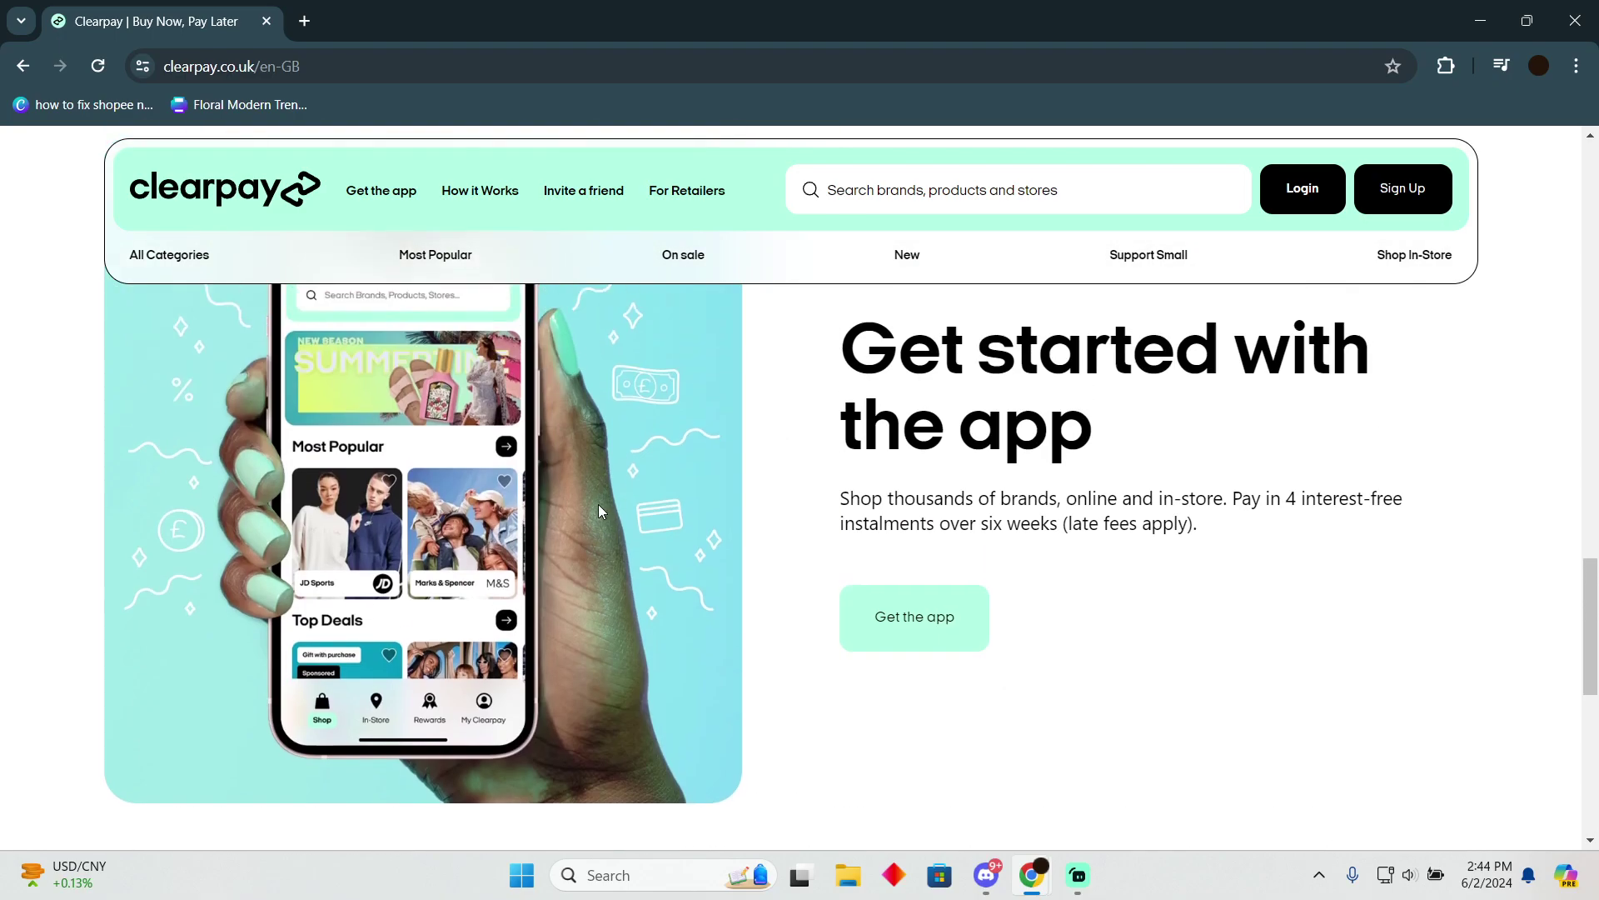
scroll(598, 507, "up", 2)
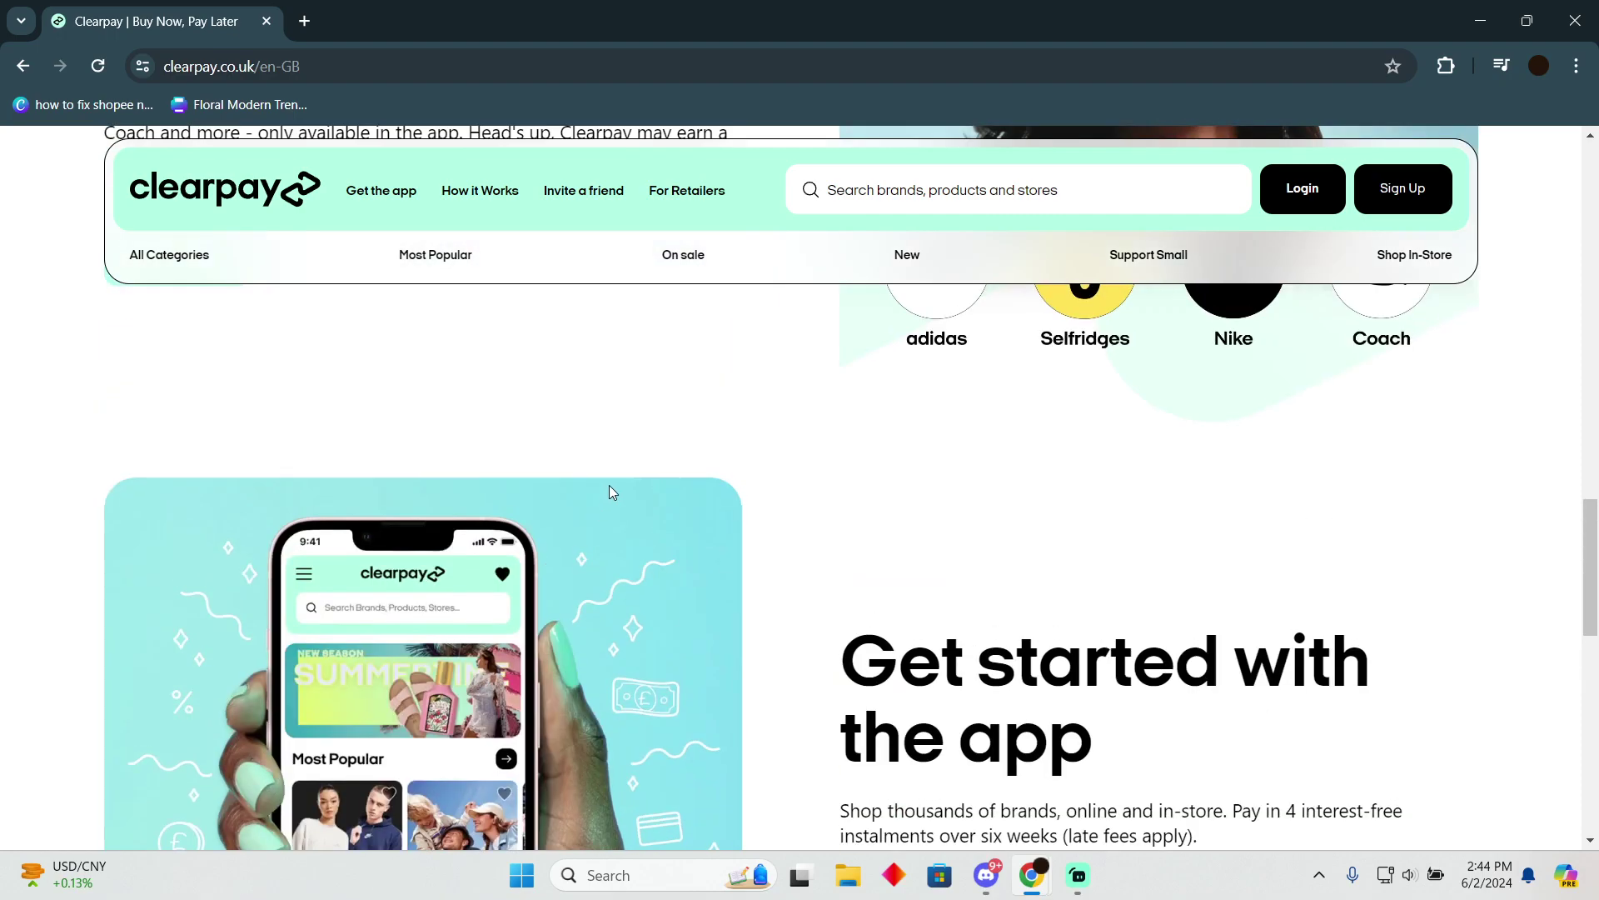